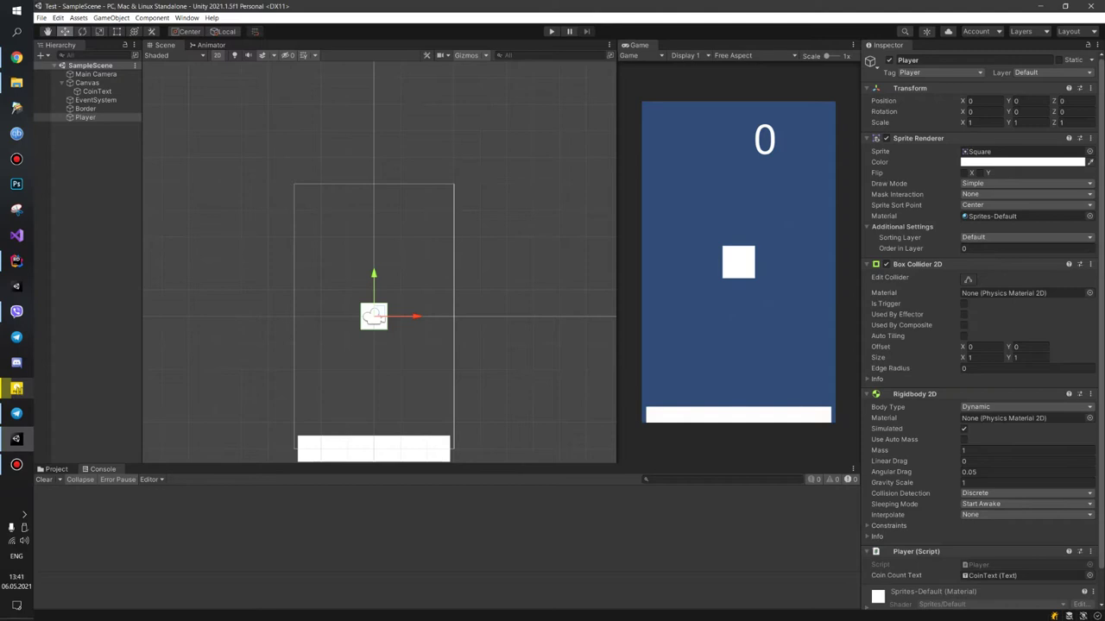
Review the UnityEvent OnCoinChanged declaration on line 6 of GetCoin.cs in Rider
{"action": "left_click", "coordinate": [17, 260]}
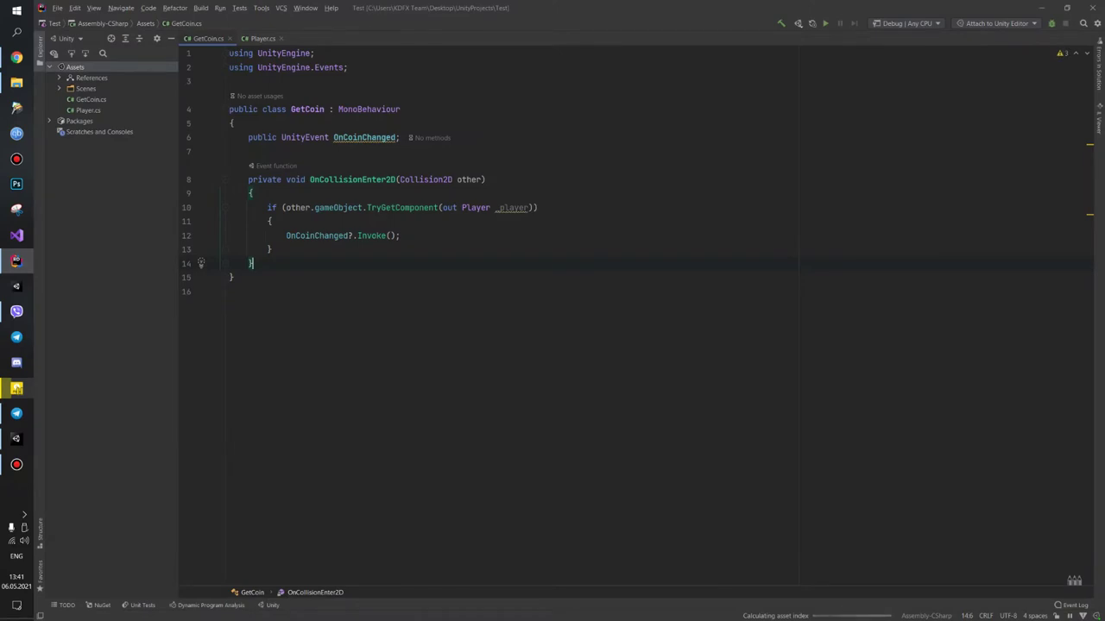
{"action": "left_click", "coordinate": [17, 438]}
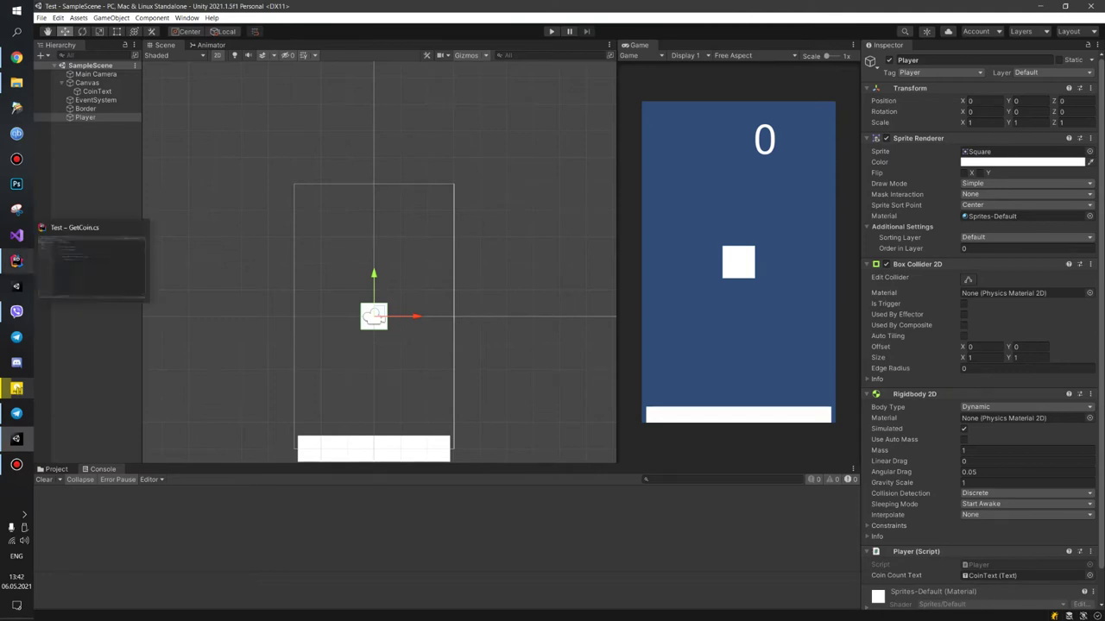
{"action": "left_click", "coordinate": [17, 260]}
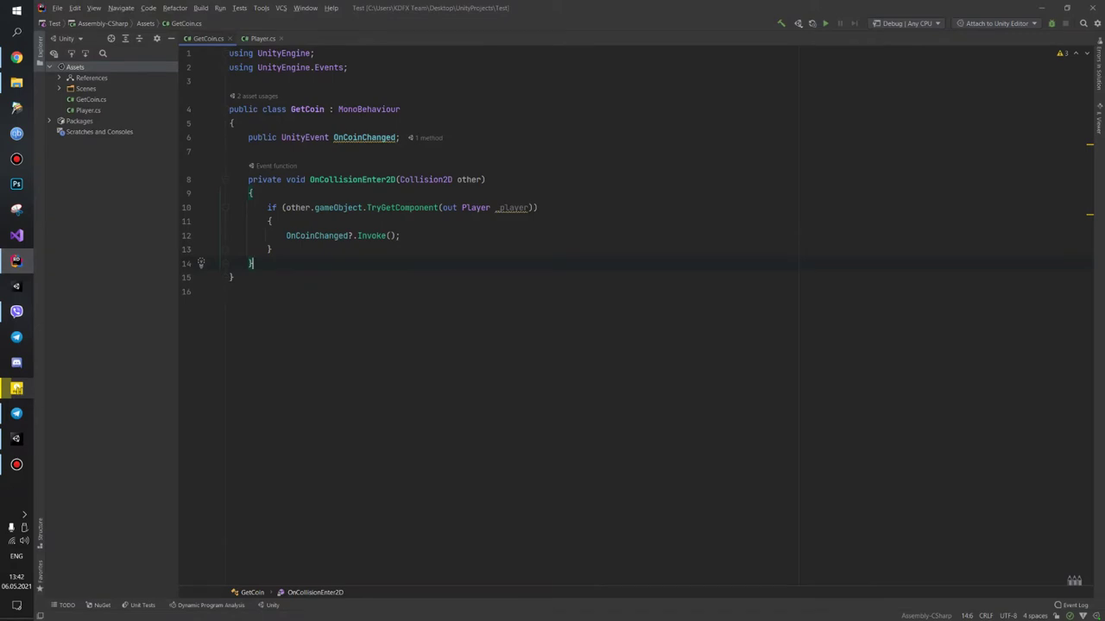
{"action": "mouse_move", "coordinate": [276, 167]}
{"action": "mouse_move", "coordinate": [304, 138]}
{"action": "left_click_drag", "start_coordinate": [279, 137], "coordinate": [329, 138]}
{"action": "left_click", "coordinate": [230, 151]}
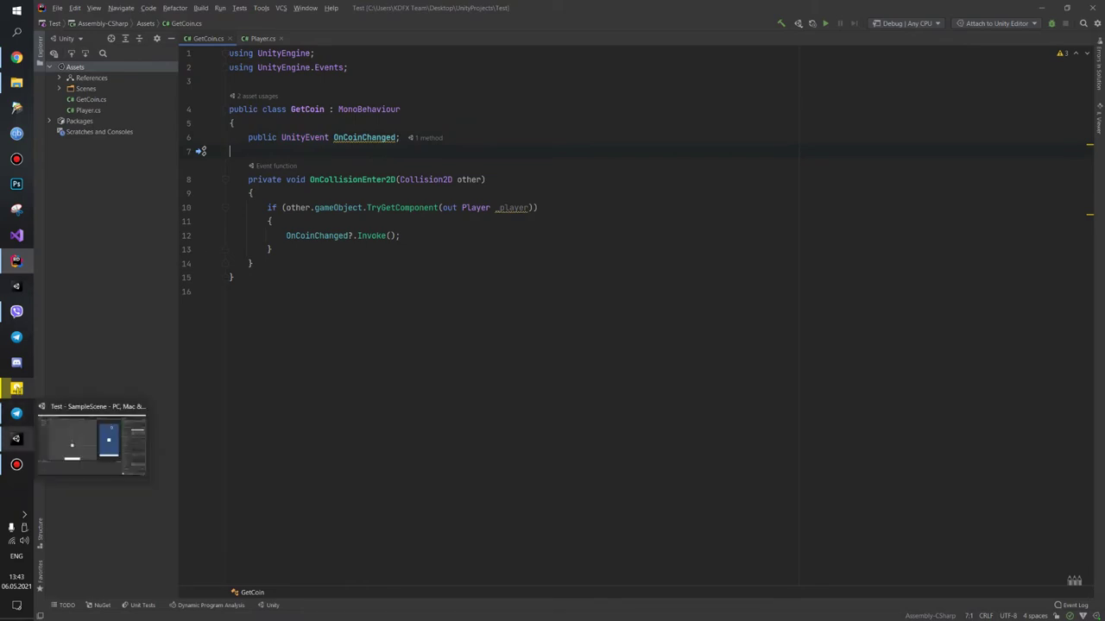
{"action": "left_click", "coordinate": [17, 388]}
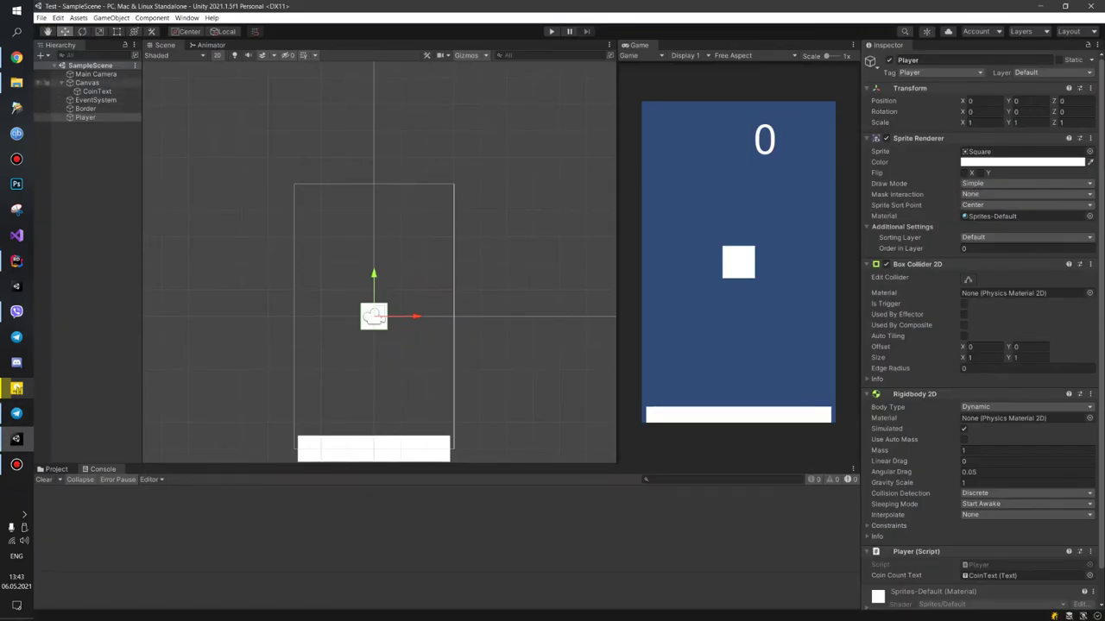
Add a temporary UI Button under Canvas, delete it, and return to GetCoin.cs
{"action": "left_click", "coordinate": [86, 82]}
{"action": "right_click", "coordinate": [86, 82]}
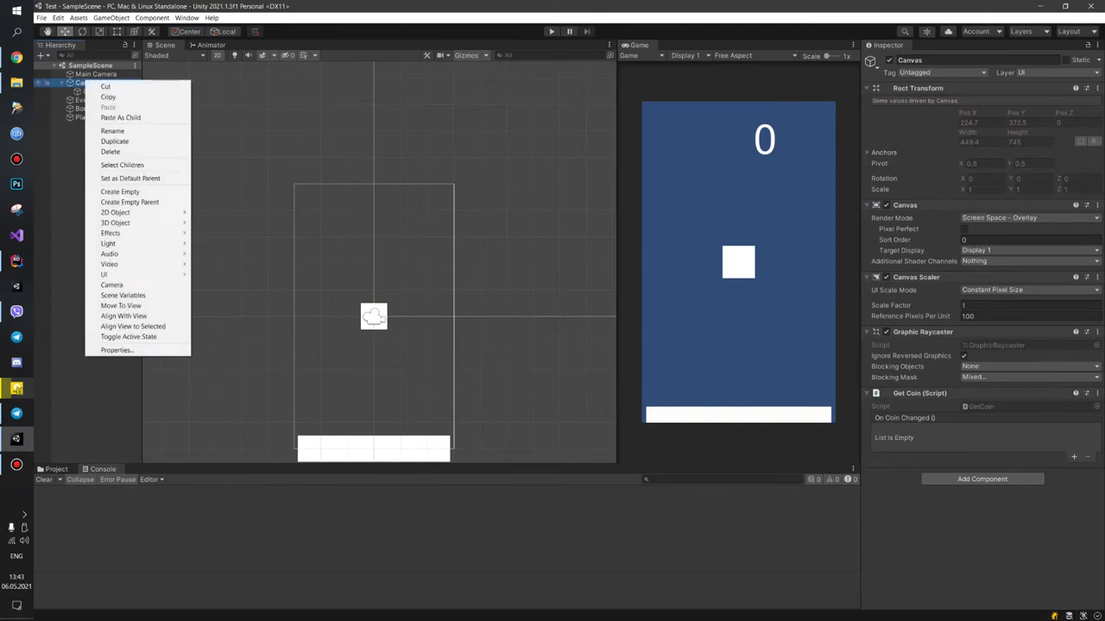
{"action": "mouse_move", "coordinate": [130, 275]}
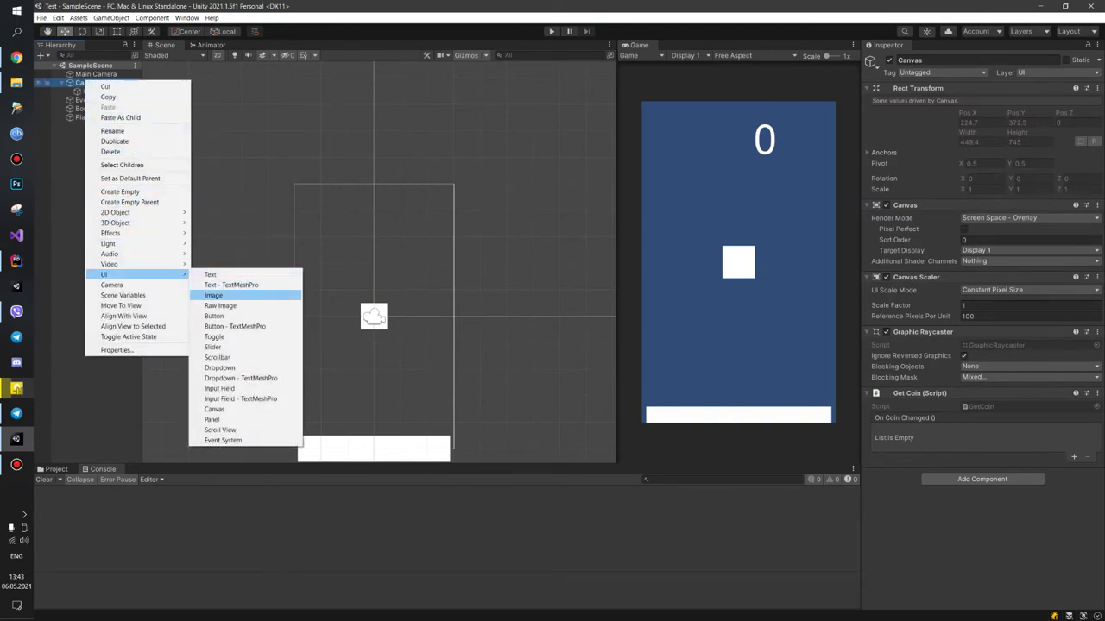
{"action": "left_click", "coordinate": [214, 316]}
{"action": "scroll", "coordinate": [979, 302], "scroll_direction": "down", "scroll_amount": 2}
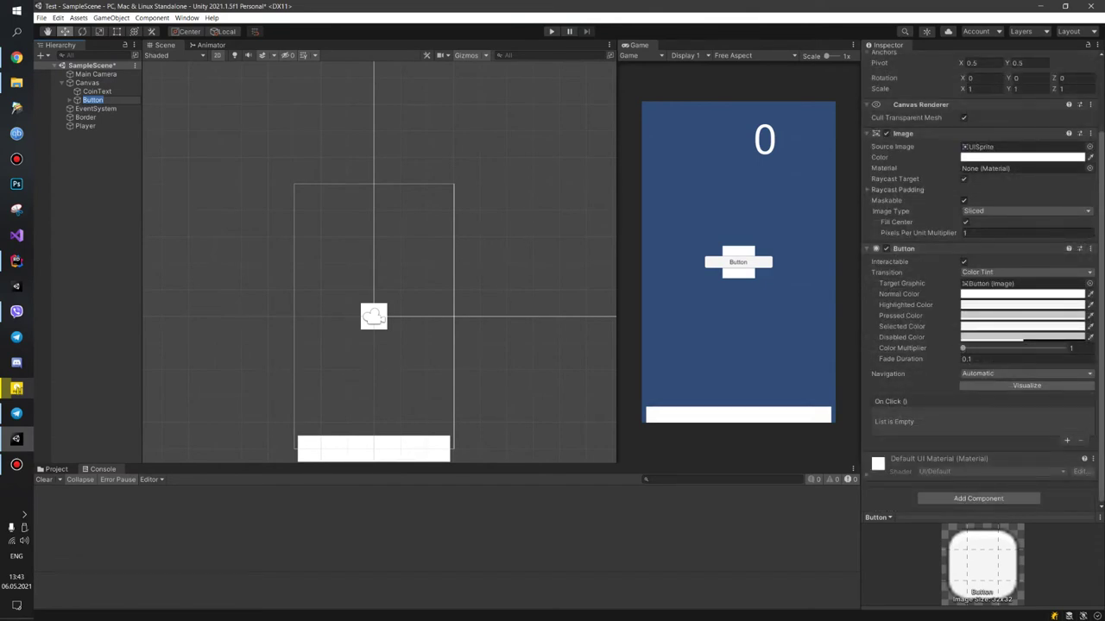
{"action": "left_click", "coordinate": [87, 100]}
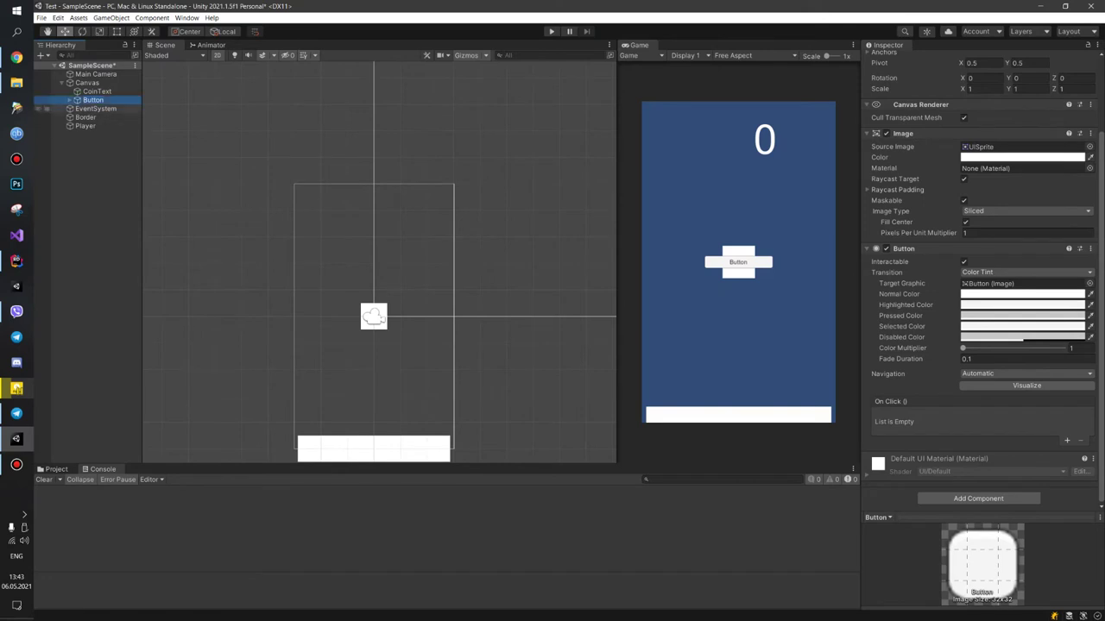
{"action": "key", "text": "Delete"}
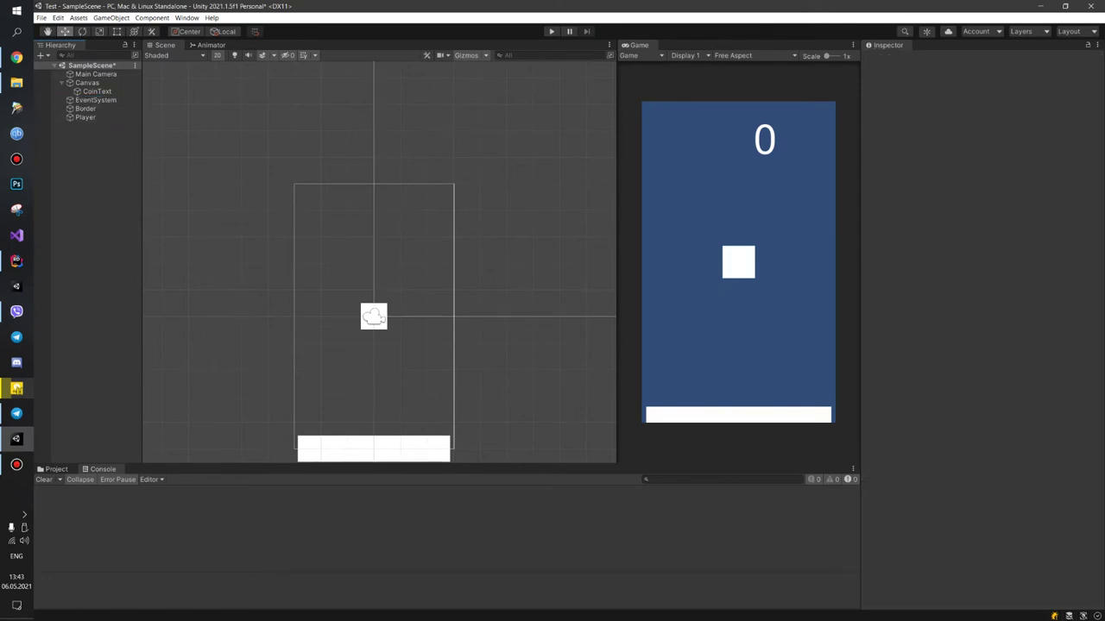
{"action": "left_click", "coordinate": [16, 261]}
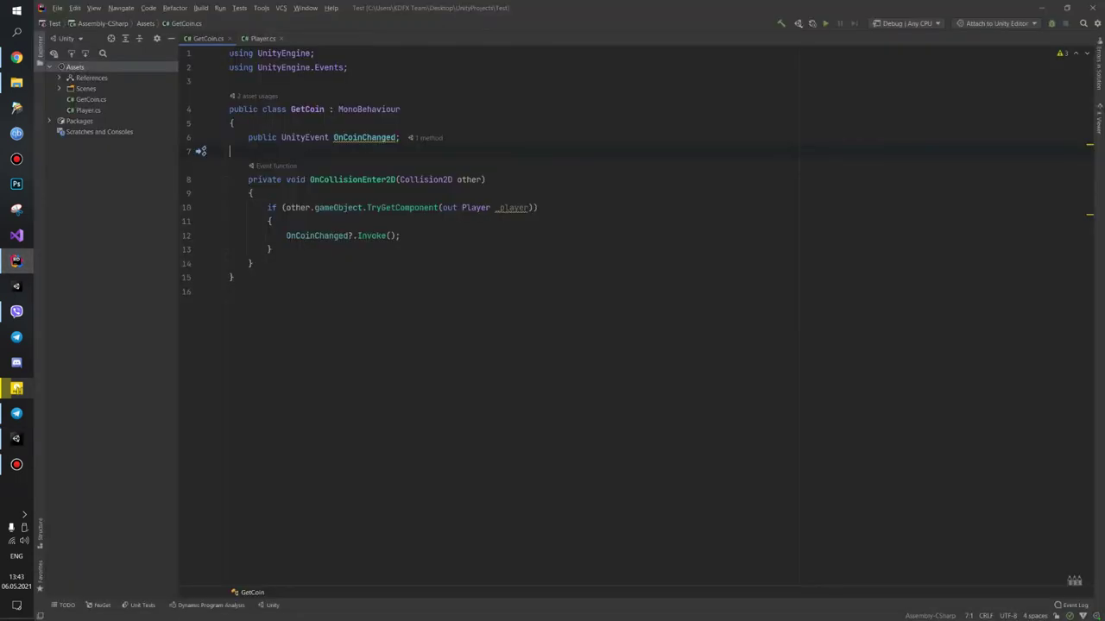
Check the OnCoinChanged event declaration in GetCoin.cs, then go back to Unity
{"action": "left_click", "coordinate": [333, 137]}
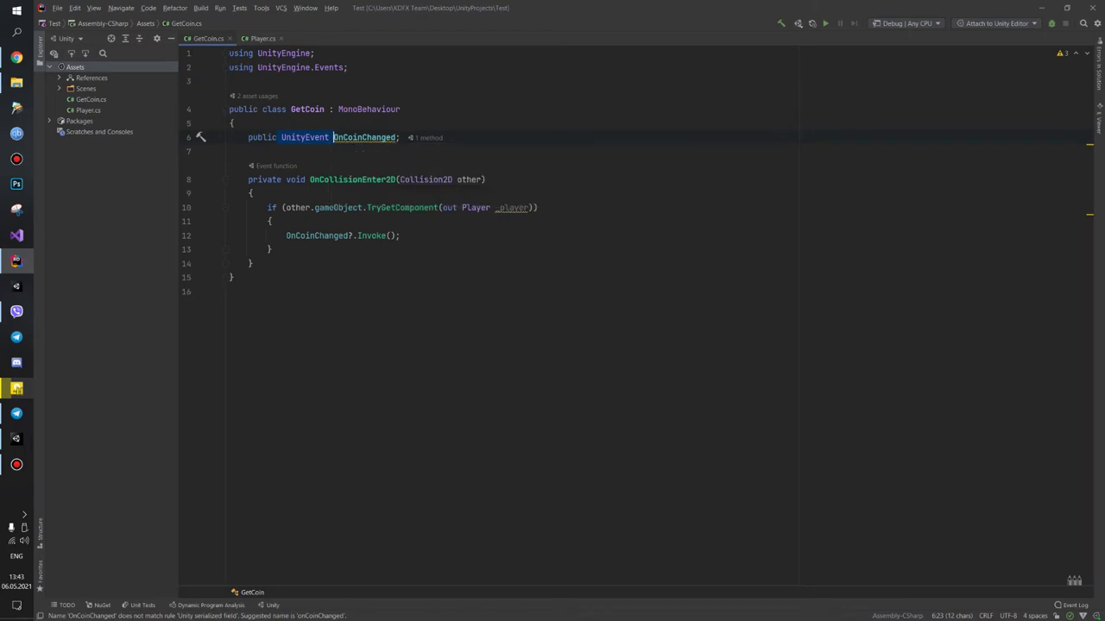
{"action": "left_click", "coordinate": [15, 439]}
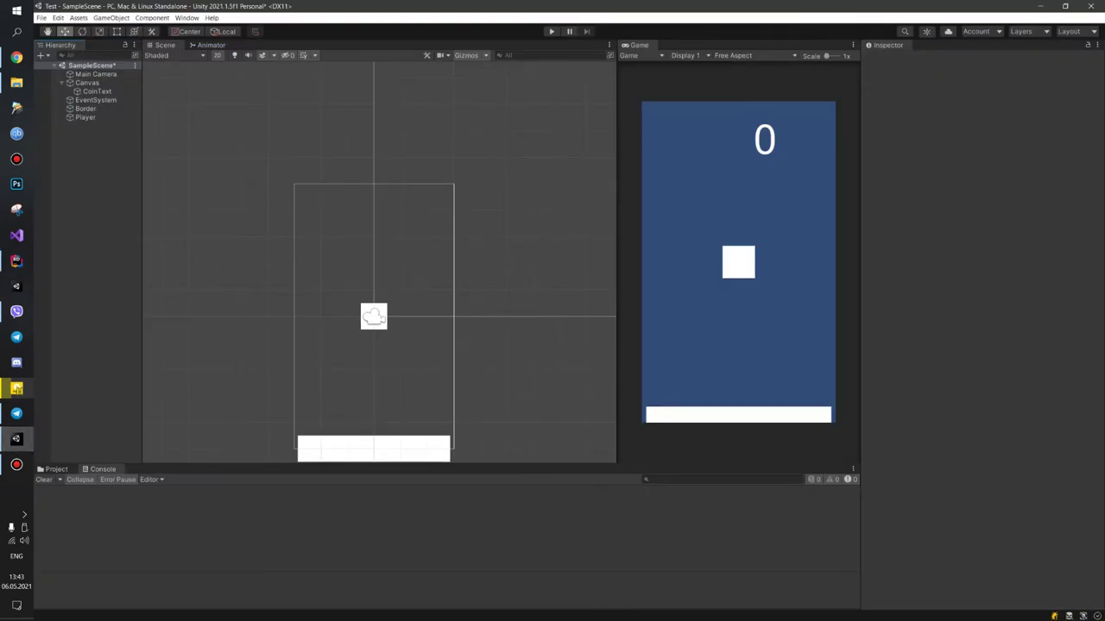
Inspect the Player's Rigidbody 2D, Box Collider 2D and Player script, then return to GetCoin.cs
{"action": "left_click", "coordinate": [84, 116]}
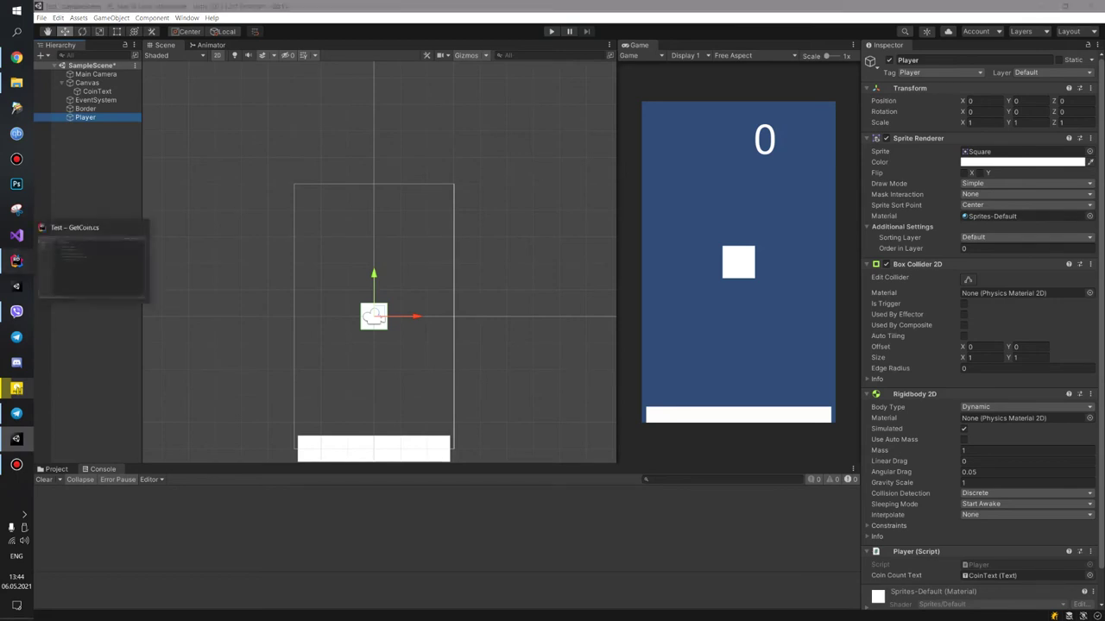
{"action": "left_click", "coordinate": [16, 260]}
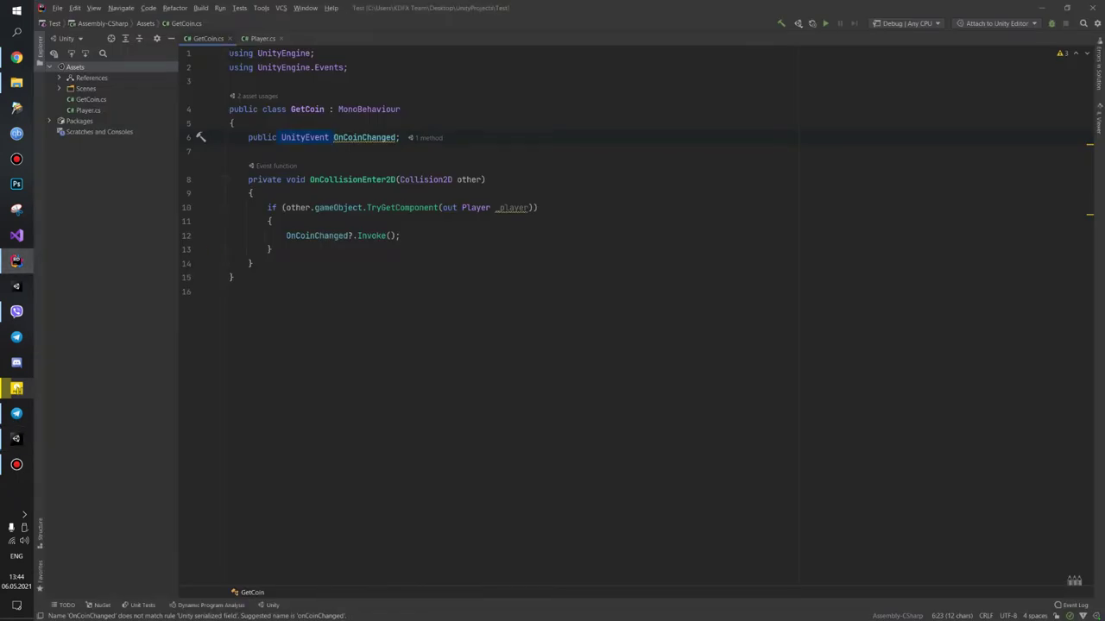
{"action": "left_click", "coordinate": [313, 180]}
{"action": "left_click", "coordinate": [386, 179]}
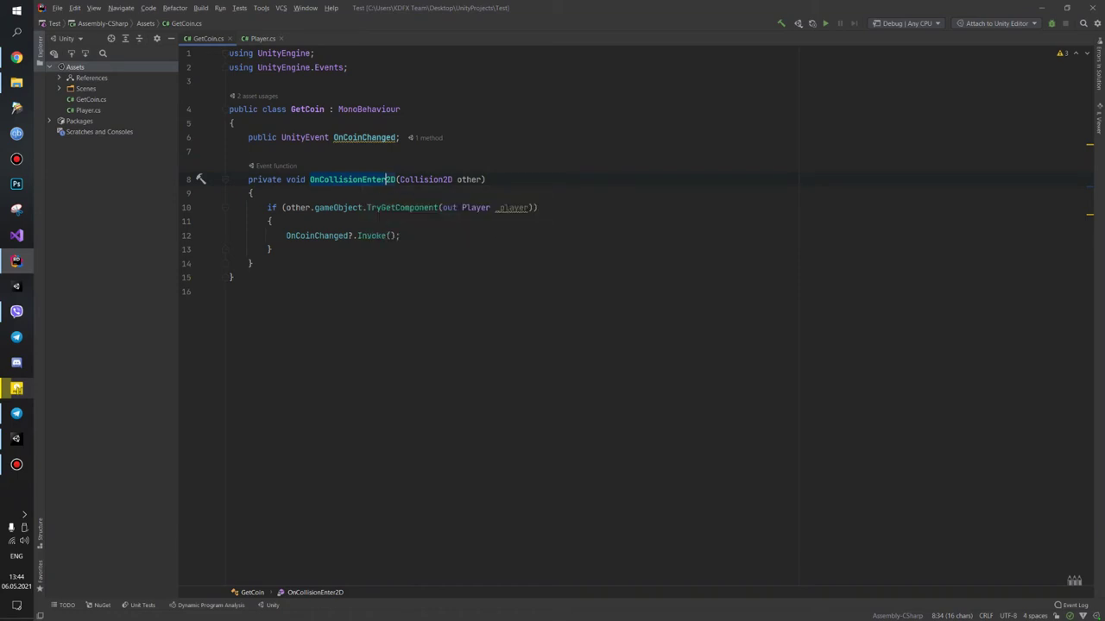
{"action": "left_click", "coordinate": [271, 221]}
{"action": "mouse_move", "coordinate": [406, 208]}
{"action": "left_click_drag", "start_coordinate": [366, 207], "coordinate": [447, 207]}
{"action": "left_click_drag", "start_coordinate": [333, 138], "coordinate": [400, 137]}
{"action": "left_click", "coordinate": [354, 236]}
{"action": "left_click", "coordinate": [272, 250]}
{"action": "key", "text": "shift+Right"}
{"action": "left_click", "coordinate": [401, 235]}
{"action": "left_click_drag", "start_coordinate": [245, 138], "coordinate": [251, 263]}
Review Player.cs: the _coinCountText field and the AddCoin method incrementing _coinCount
{"action": "left_click", "coordinate": [251, 263]}
{"action": "key", "text": "alt+Right"}
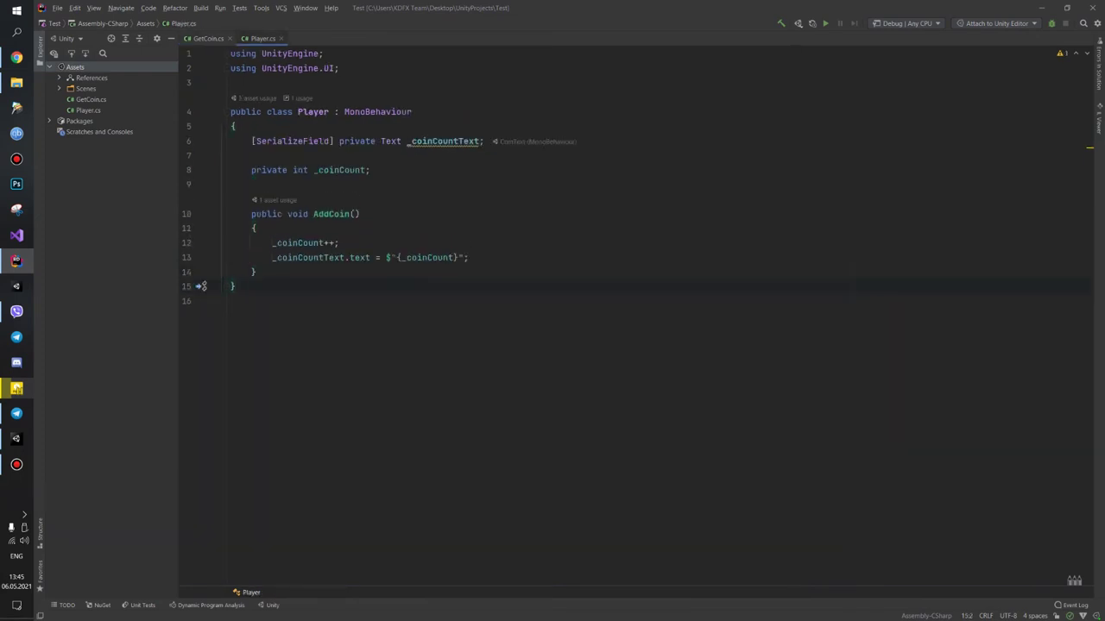
{"action": "left_click", "coordinate": [479, 141]}
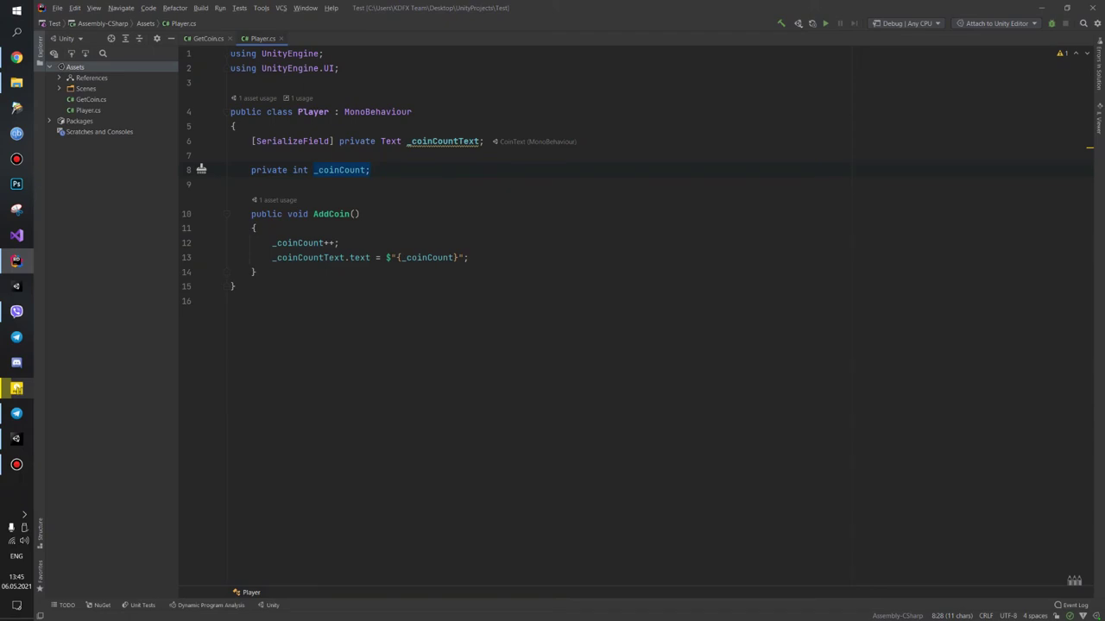
{"action": "left_click_drag", "start_coordinate": [314, 214], "coordinate": [360, 214]}
{"action": "left_click_drag", "start_coordinate": [272, 243], "coordinate": [340, 242]}
{"action": "key", "text": "ctrl+w"}
{"action": "left_click", "coordinate": [231, 183]}
Select the OnCoinChanged?.Invoke() statement in GetCoin.cs, then switch to Unity
{"action": "key", "text": "ctrl+Tab"}
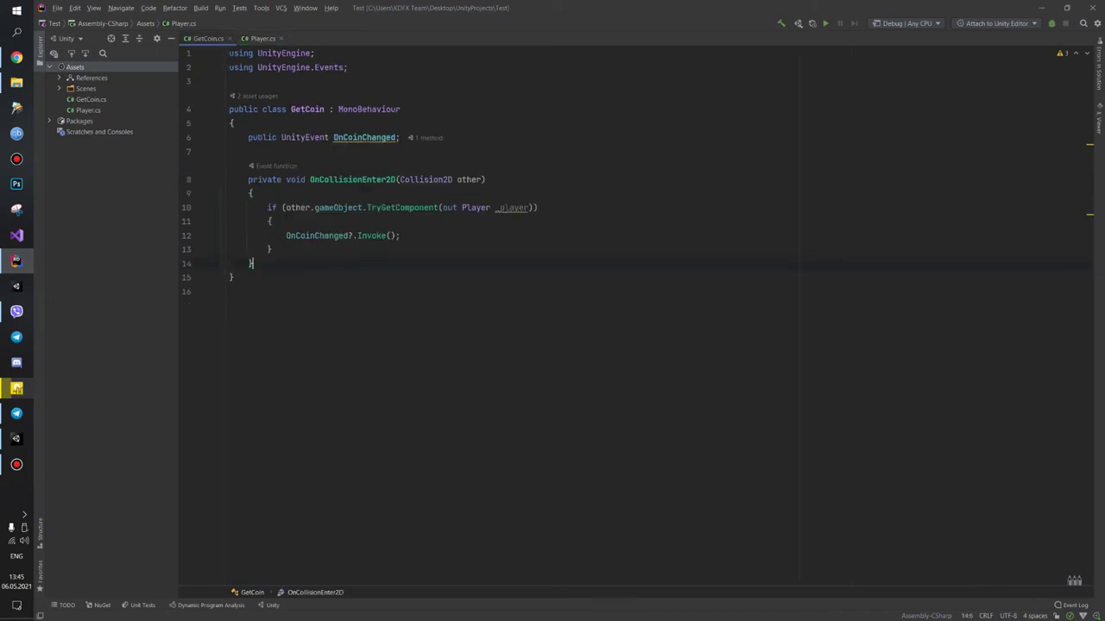
{"action": "left_click", "coordinate": [287, 235]}
{"action": "key", "text": "ctrl+w"}
{"action": "key", "text": "ctrl+w"}
{"action": "left_click", "coordinate": [15, 438]}
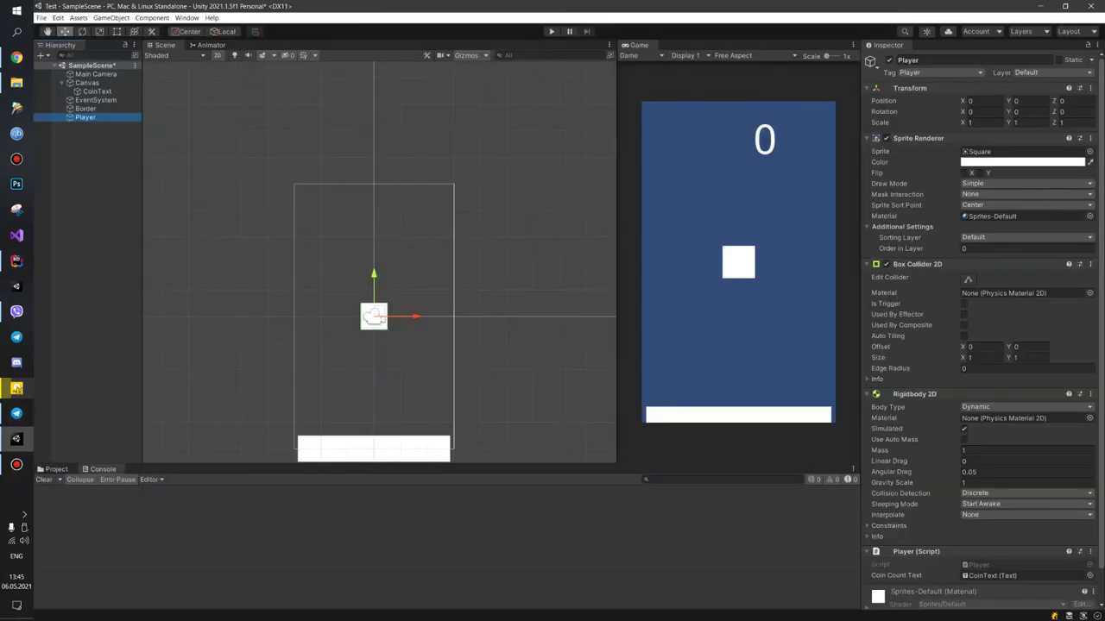
Set Border's On Coin Changed event to target the Player object and call Player.AddCoin
{"action": "scroll", "coordinate": [983, 328], "scroll_direction": "down", "scroll_amount": 1}
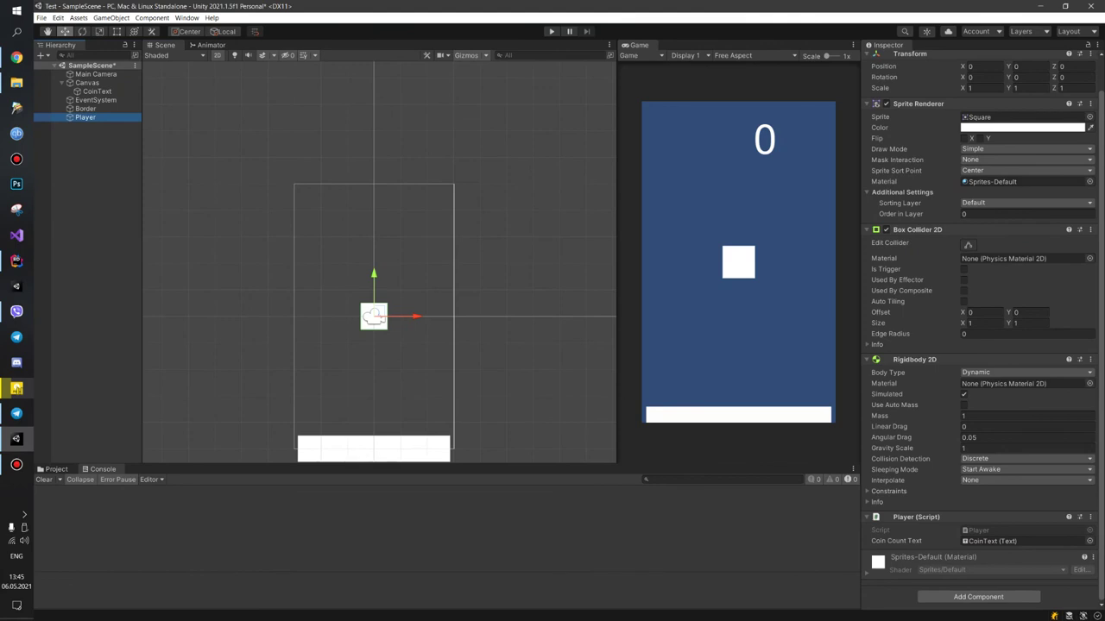
{"action": "left_click", "coordinate": [85, 109]}
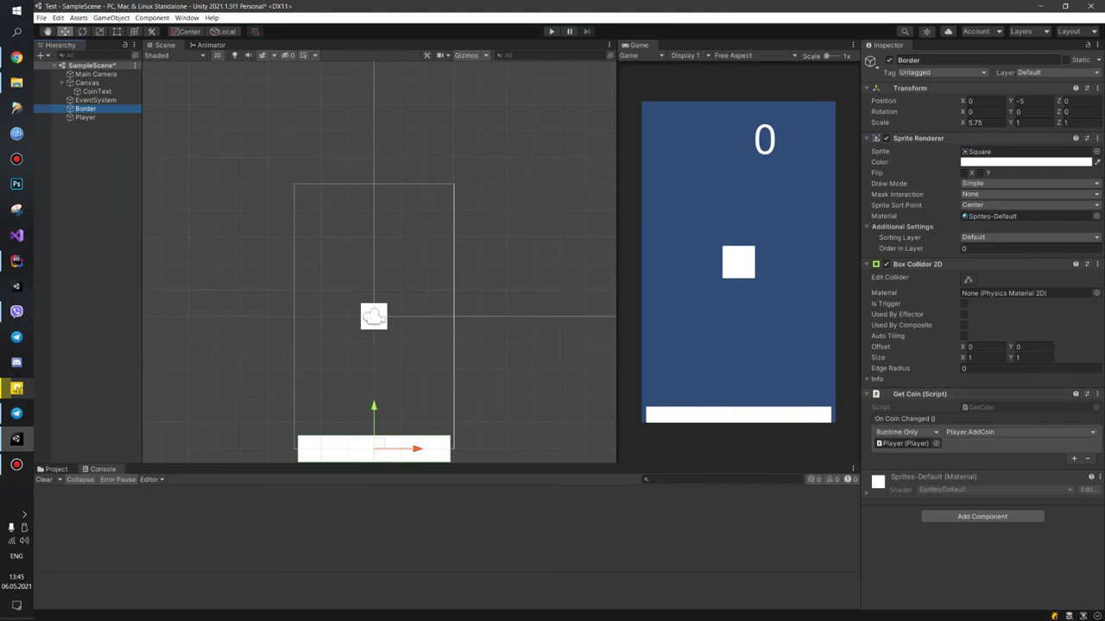
{"action": "left_click", "coordinate": [91, 311]}
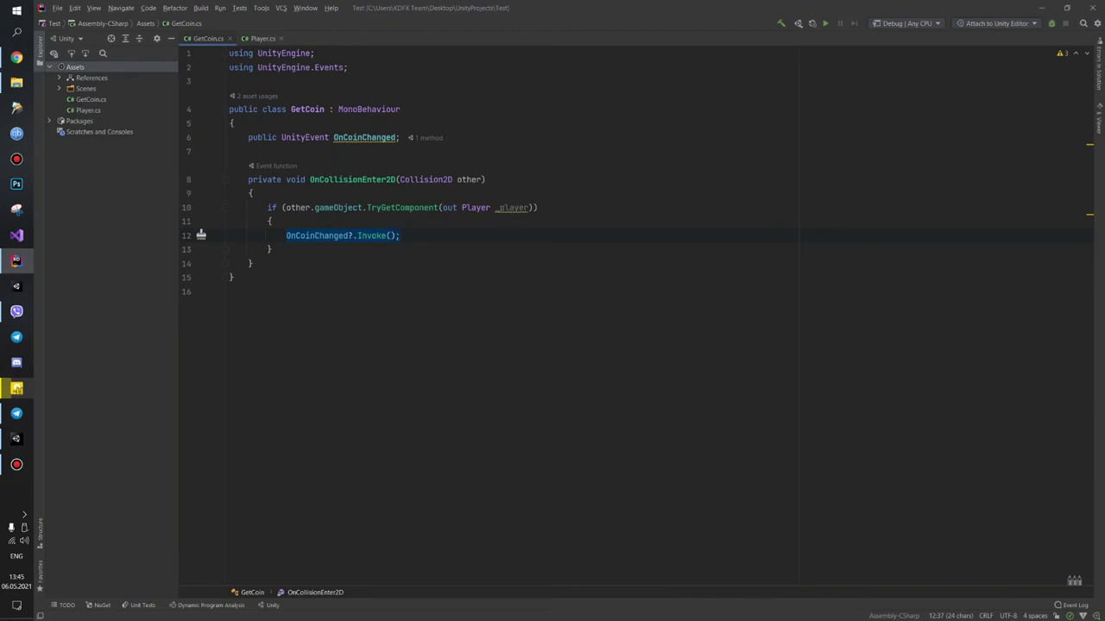
{"action": "left_click", "coordinate": [90, 440]}
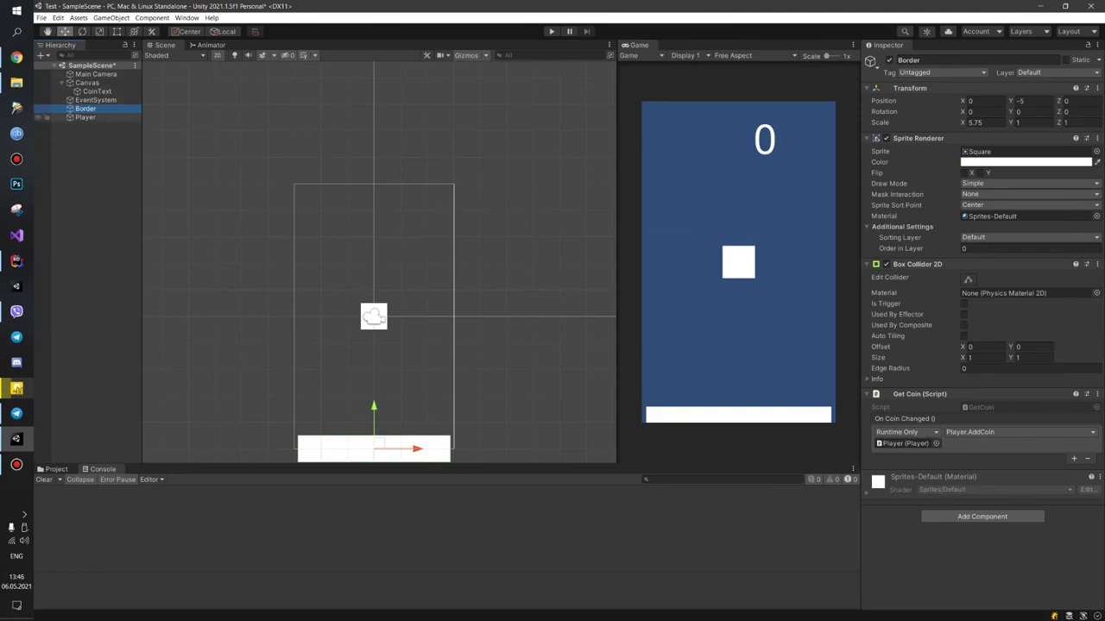
{"action": "left_click", "coordinate": [905, 442]}
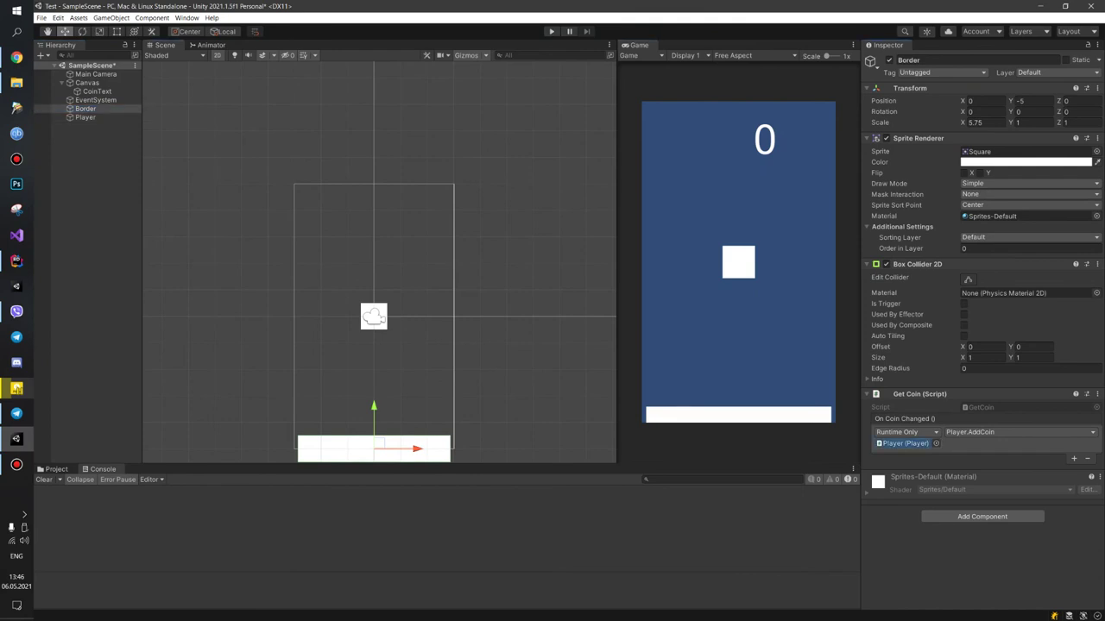
{"action": "left_click_drag", "start_coordinate": [85, 116], "coordinate": [905, 443]}
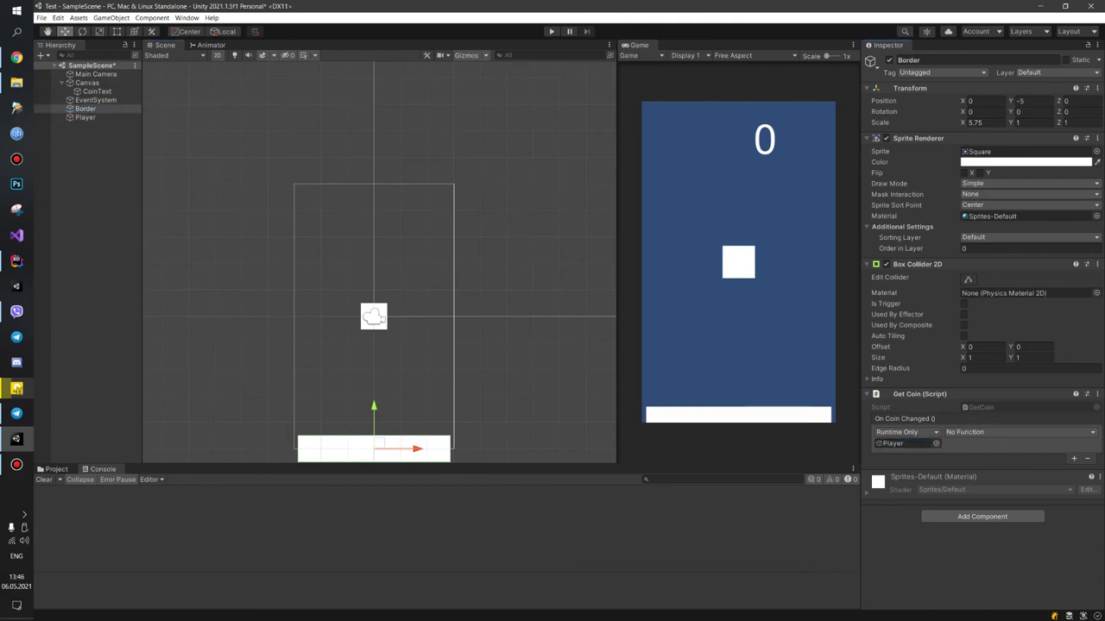
{"action": "left_click", "coordinate": [993, 431]}
{"action": "mouse_move", "coordinate": [968, 509]}
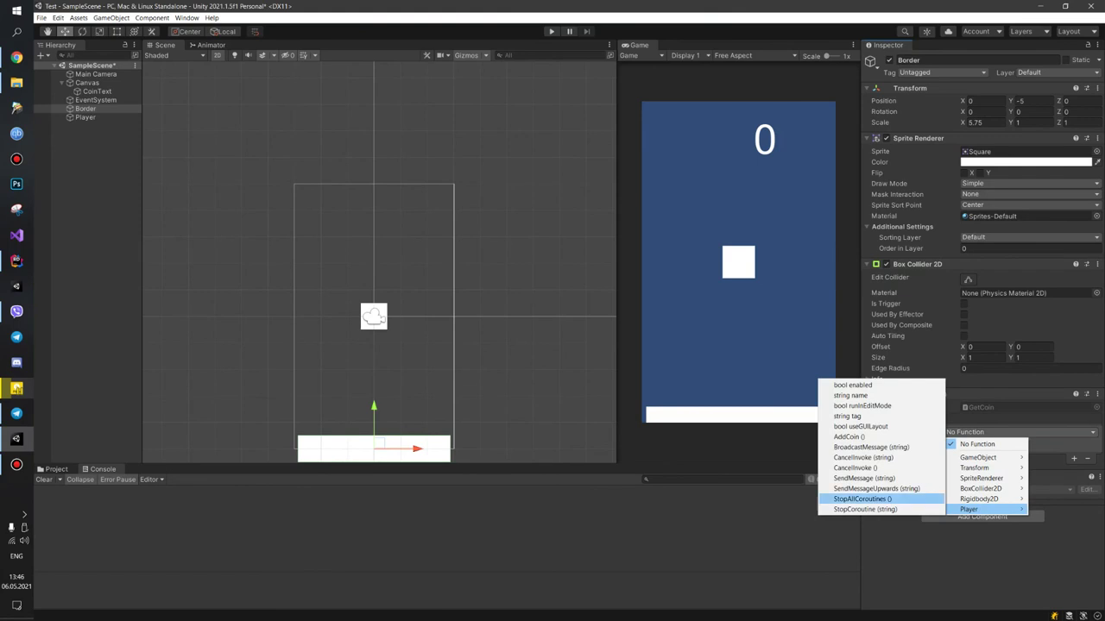
{"action": "left_click", "coordinate": [849, 437]}
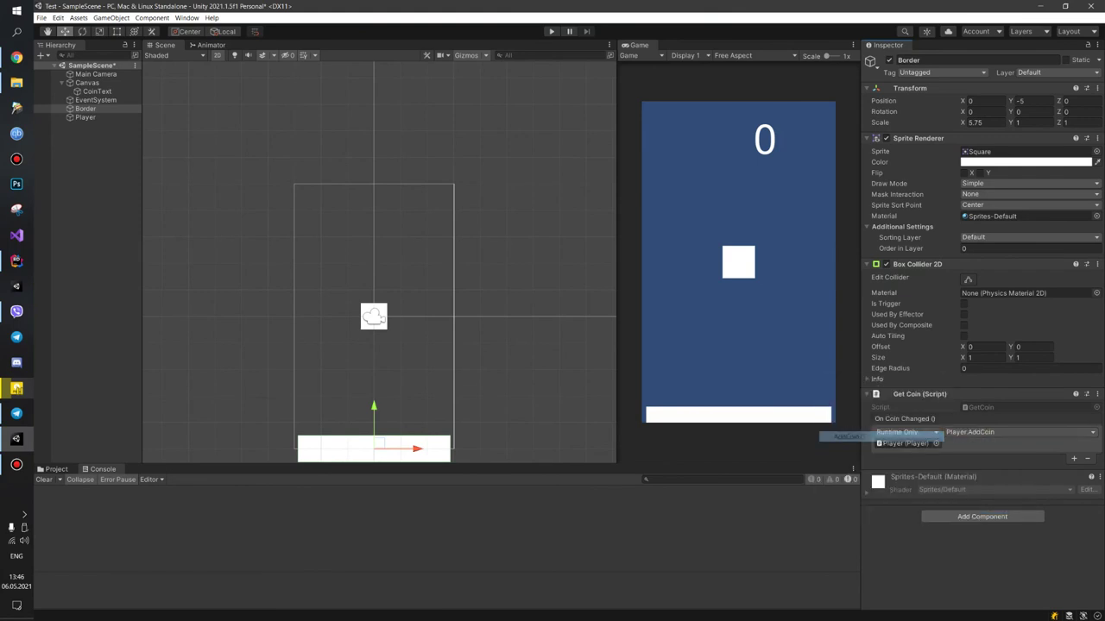
{"action": "key", "text": "alt+Tab"}
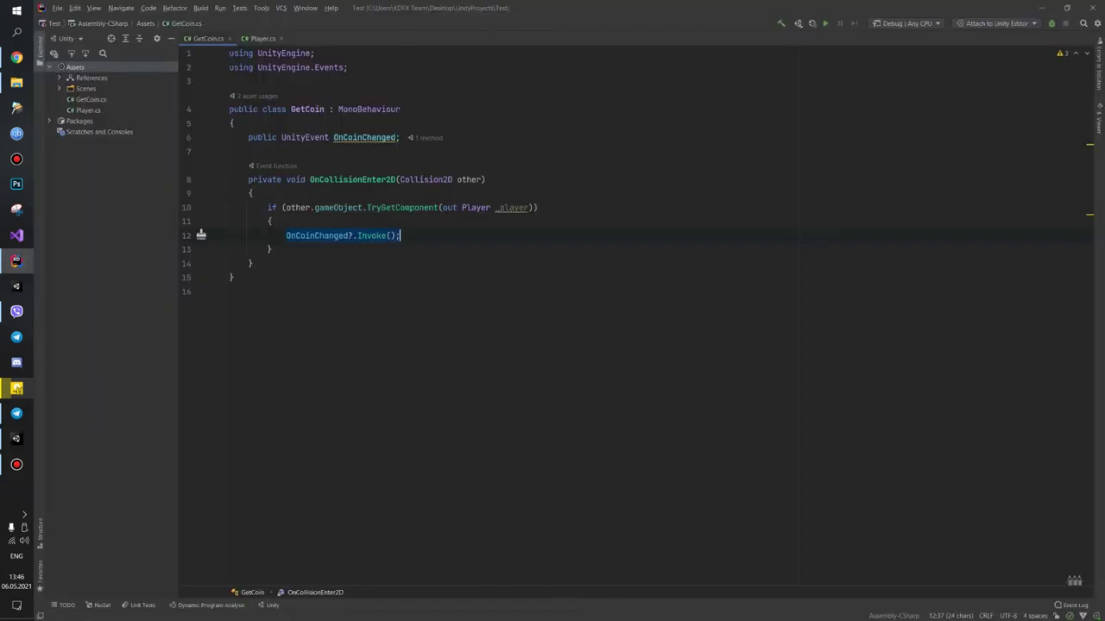
Look over the AddCoin method in Player.cs, then return to Unity
{"action": "key", "text": "ctrl+Tab"}
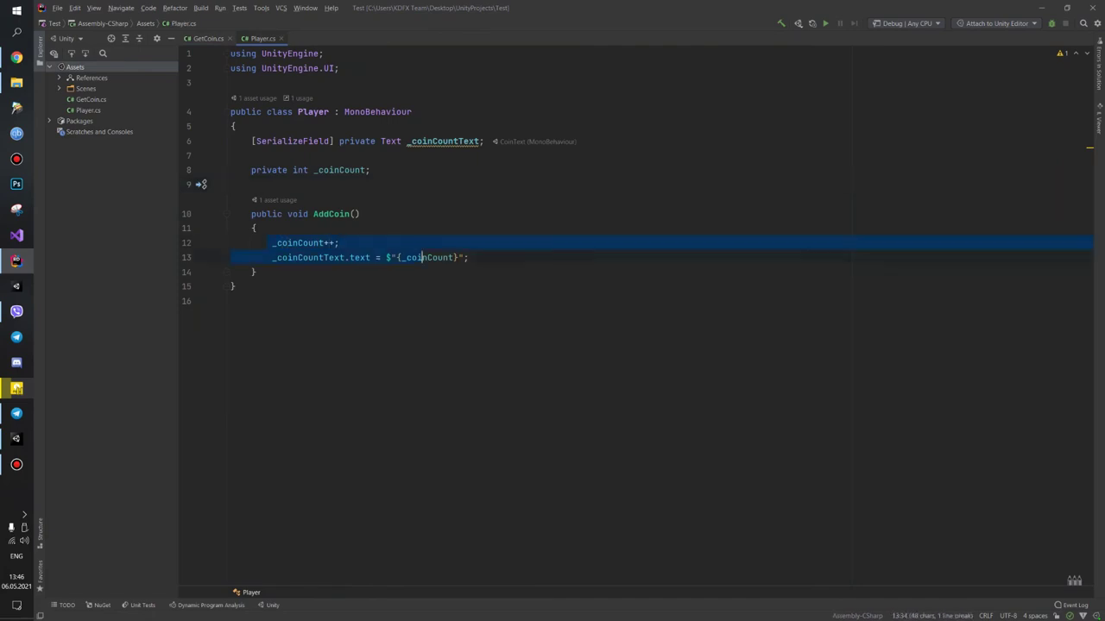
{"action": "left_click", "coordinate": [255, 272]}
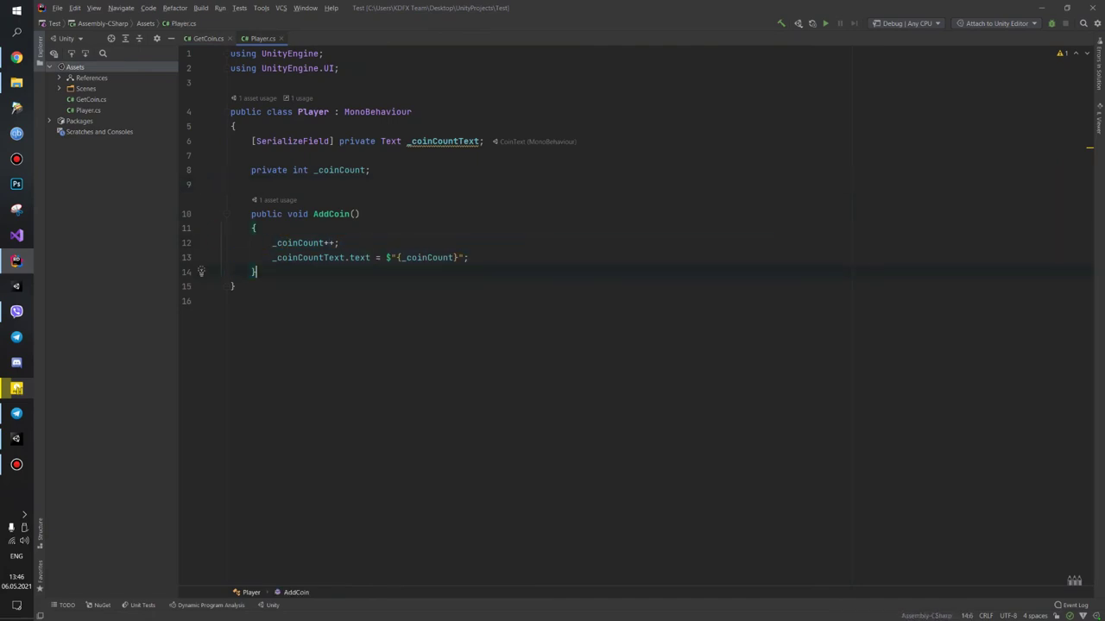
{"action": "left_click_drag", "start_coordinate": [313, 213], "coordinate": [359, 213]}
{"action": "left_click", "coordinate": [16, 439]}
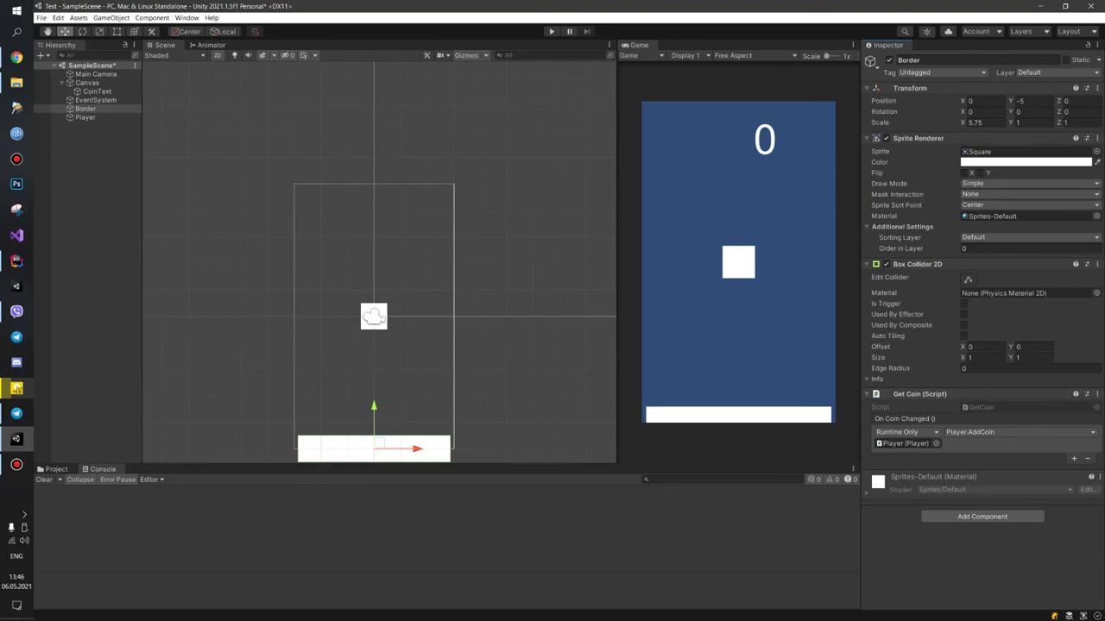
Play-test by jumping the Player onto the Border repeatedly to raise the coin counter, then stop
{"action": "key", "text": "ctrl+p"}
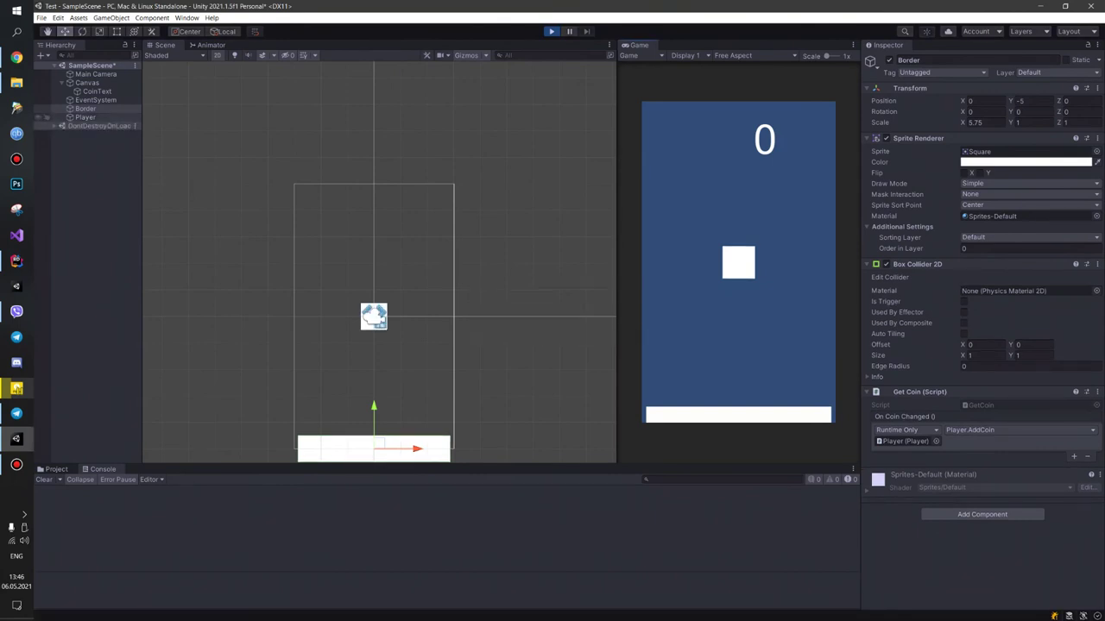
{"action": "left_click", "coordinate": [84, 117]}
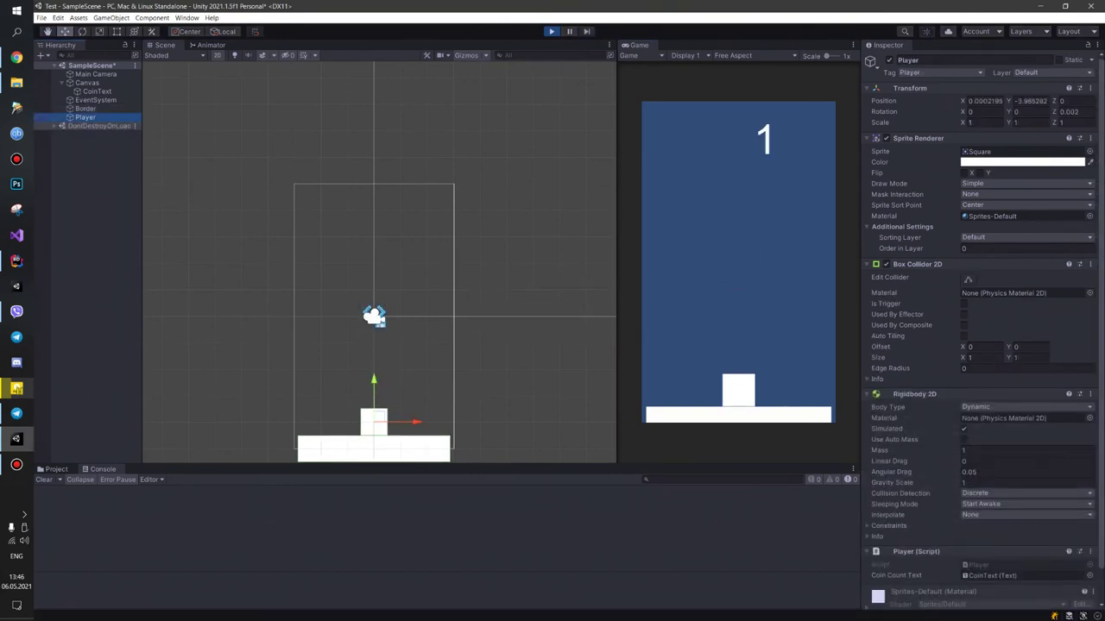
{"action": "key", "text": "space"}
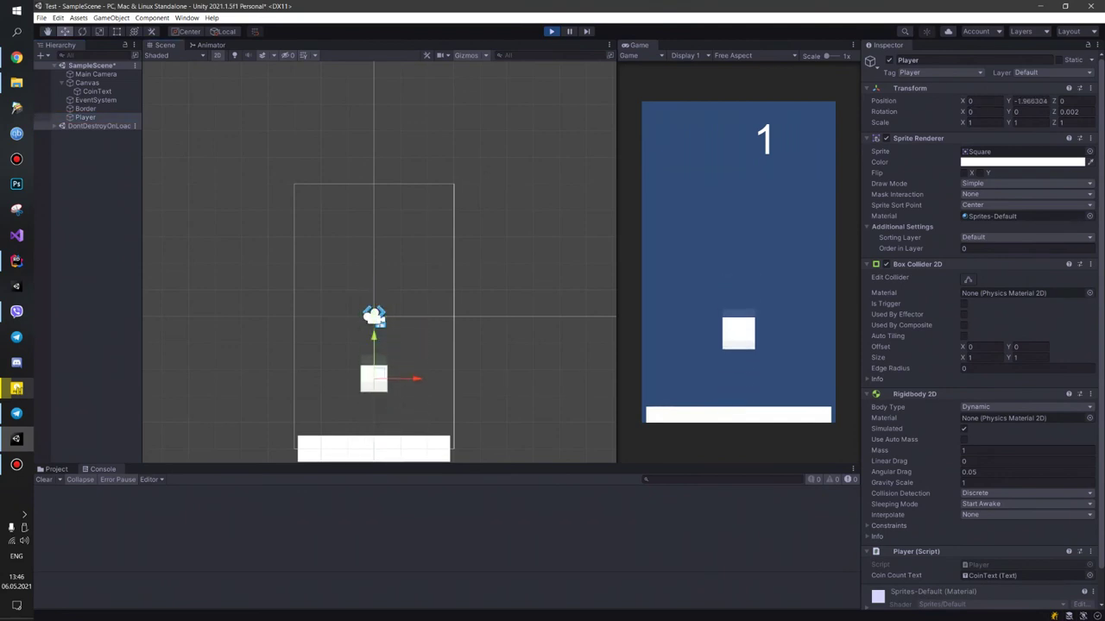
{"action": "key", "text": "space"}
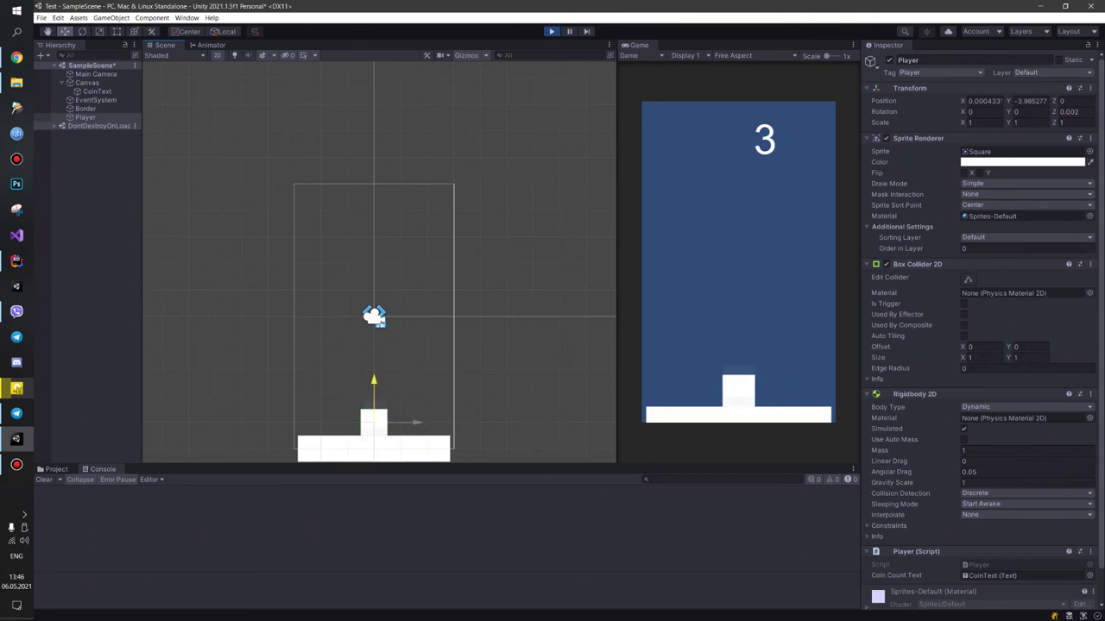
{"action": "key", "text": "space"}
{"action": "key", "text": "space"}
{"action": "key", "text": "ctrl+p"}
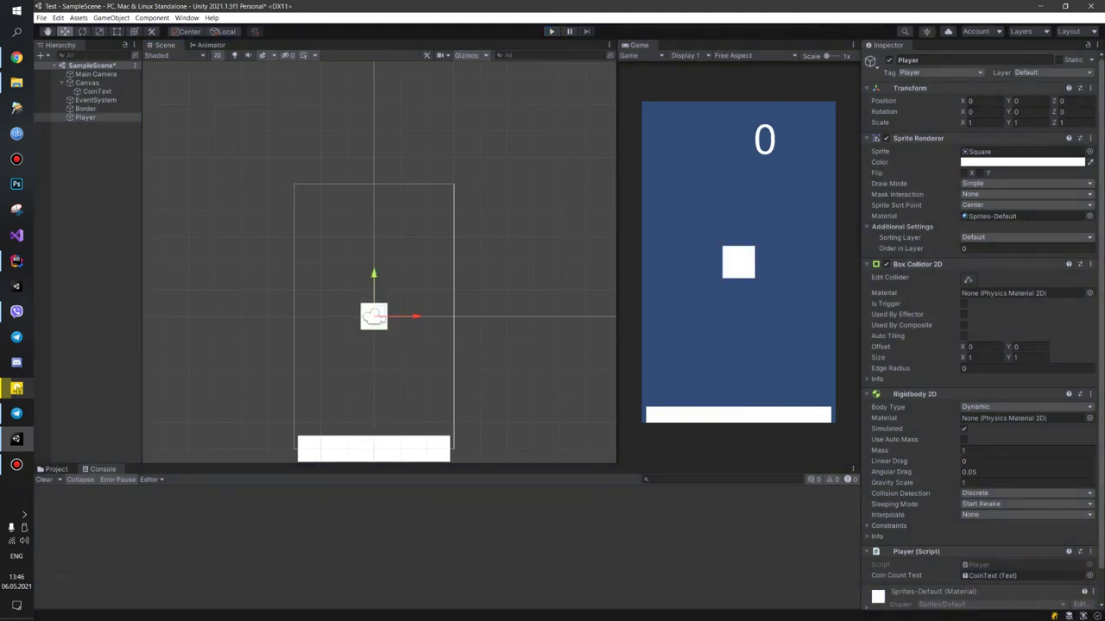